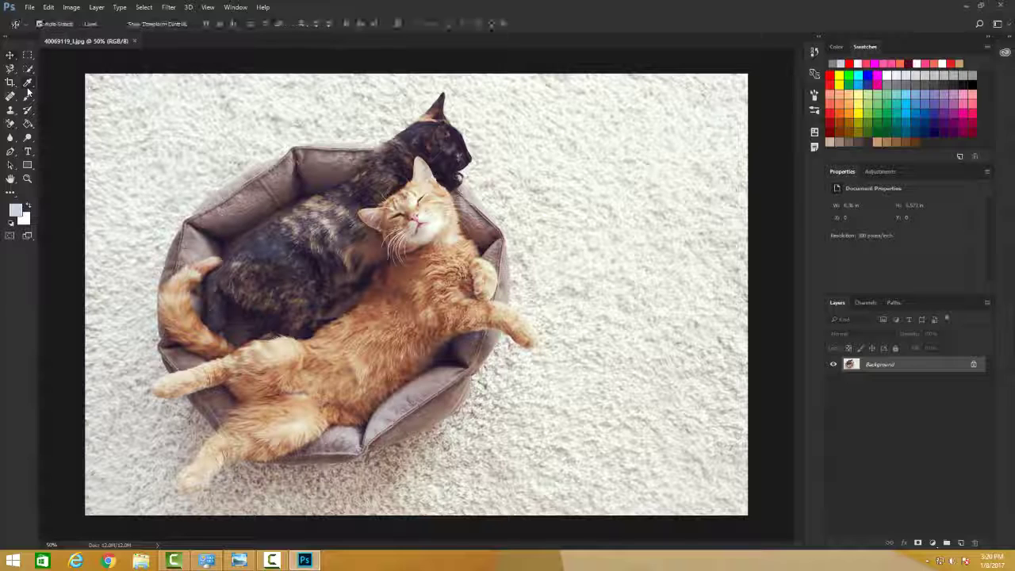
Try to move the locked Background layer with the Move tool.
{"action": "right_click", "coordinate": [9, 57]}
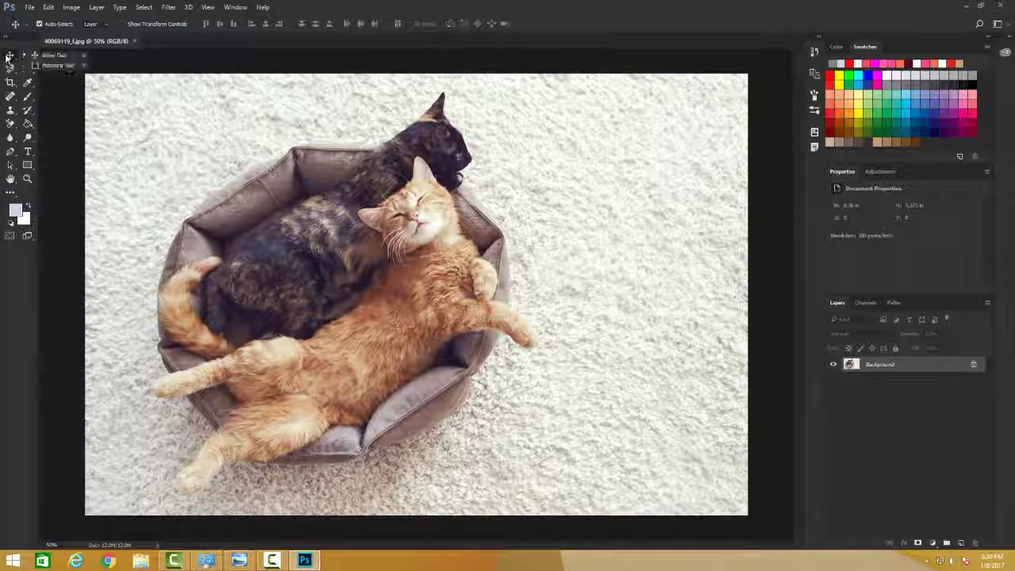
{"action": "left_click", "coordinate": [53, 57]}
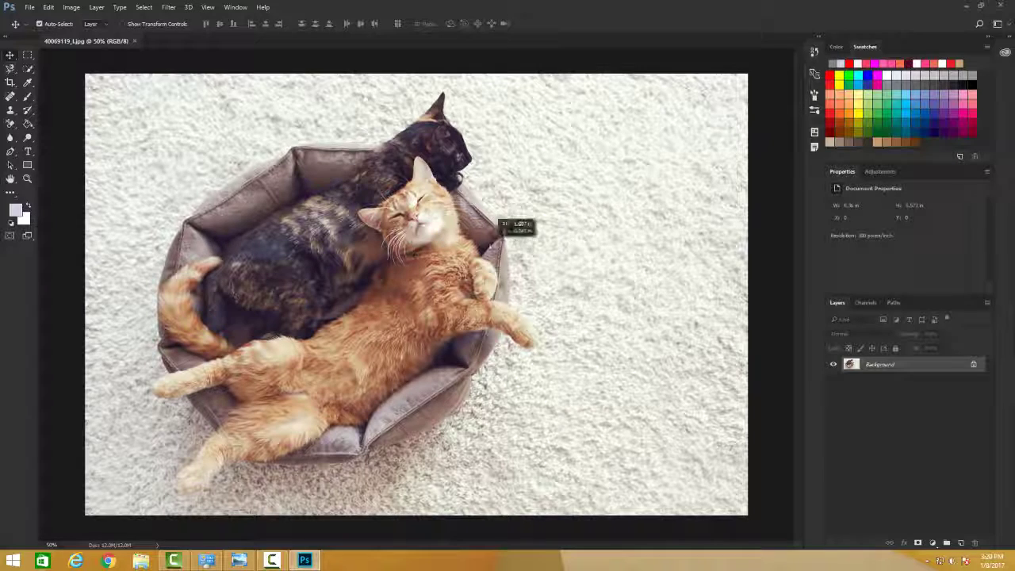
{"action": "left_click", "coordinate": [403, 185]}
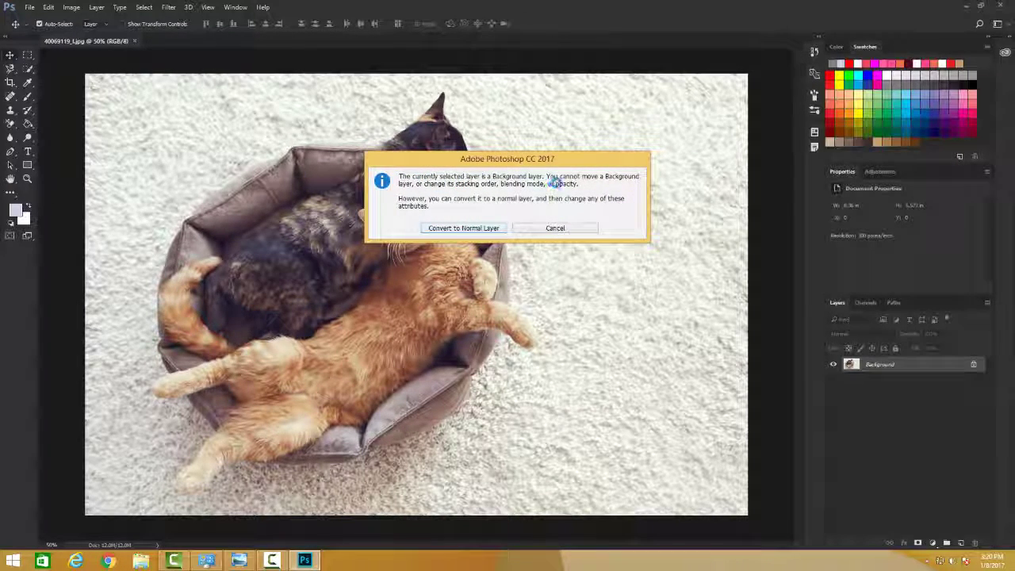
{"action": "left_click", "coordinate": [553, 228]}
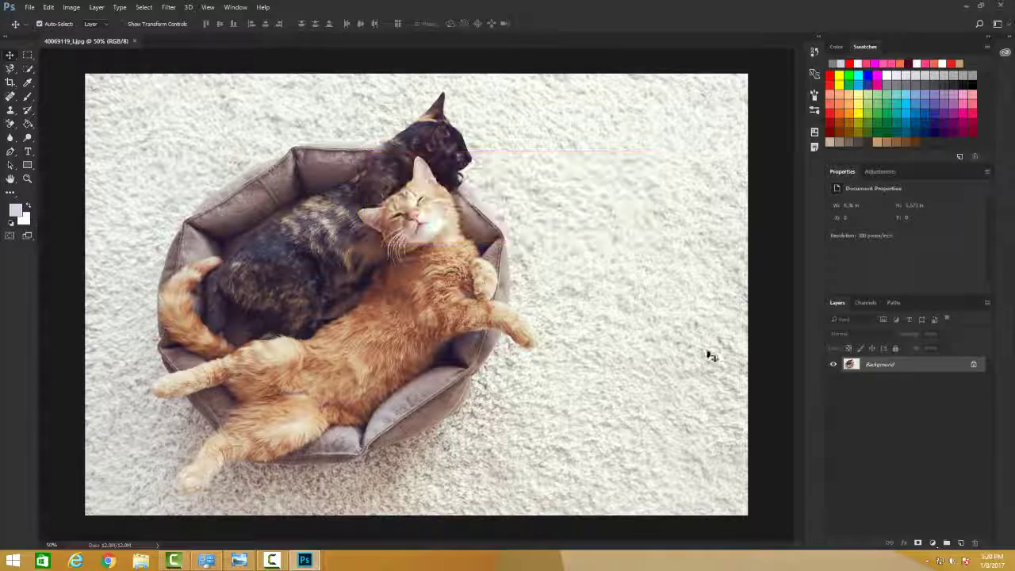
Convert the Background into a normal layer named Layer 0 and shift the cat photo slightly left and up.
{"action": "double_click", "coordinate": [979, 371]}
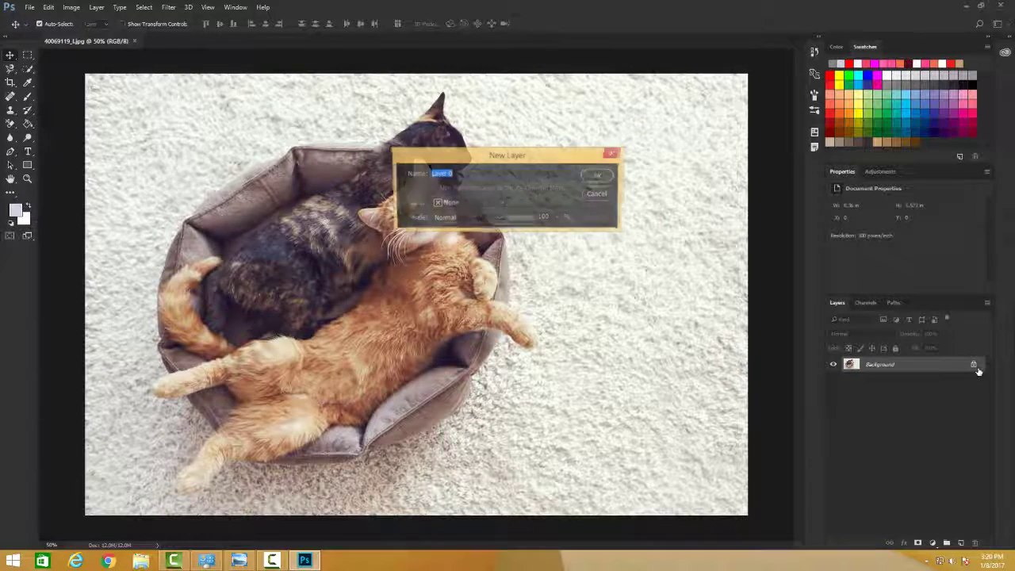
{"action": "left_click", "coordinate": [587, 175]}
{"action": "left_click_drag", "start_coordinate": [367, 340], "coordinate": [331, 344]}
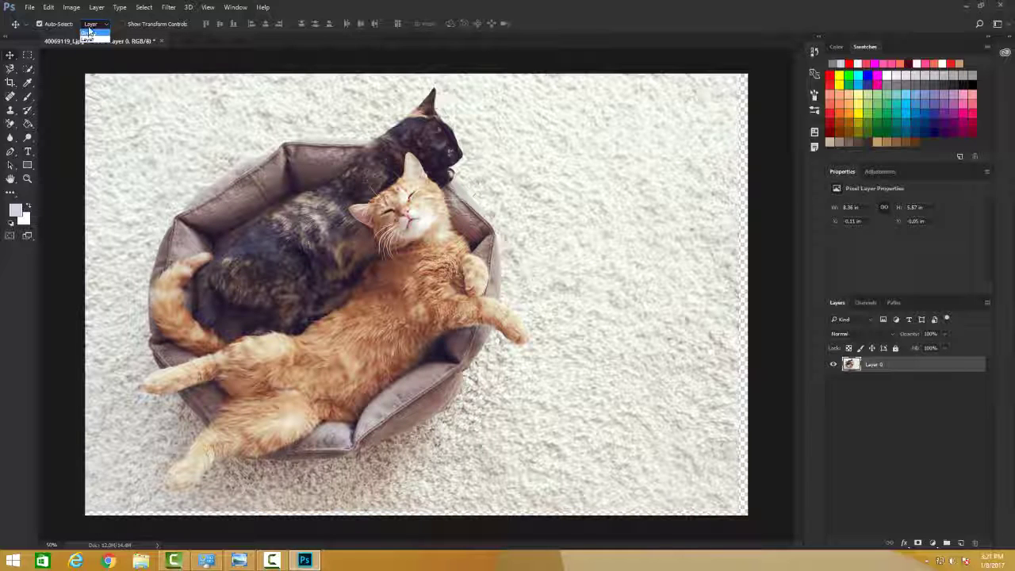
Show the transform controls with auto-select set to Layer, and squeeze the cat photo horizontally to about 53% of its width.
{"action": "left_click", "coordinate": [98, 37]}
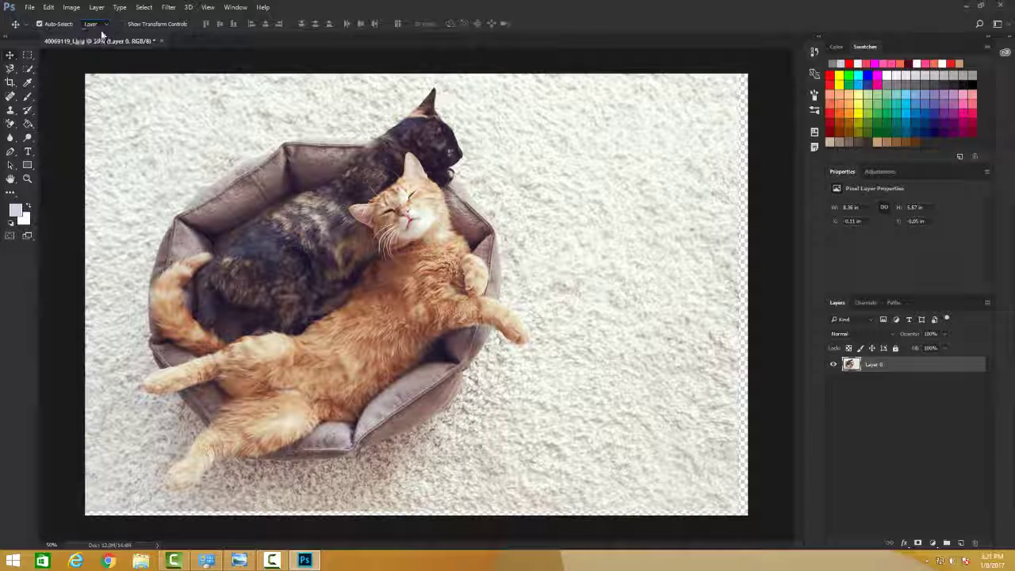
{"action": "left_click", "coordinate": [122, 24]}
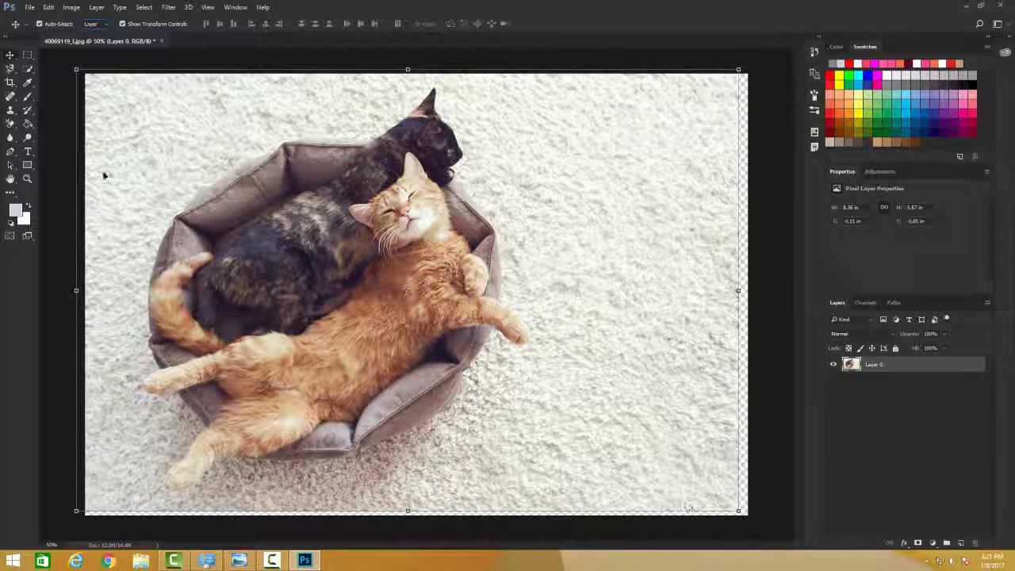
{"action": "mouse_move", "coordinate": [733, 73]}
{"action": "left_mouse_down"}
{"action": "mouse_move", "coordinate": [709, 95]}
{"action": "mouse_move", "coordinate": [435, 227]}
{"action": "mouse_move", "coordinate": [709, 72]}
{"action": "mouse_move", "coordinate": [399, 266]}
{"action": "mouse_move", "coordinate": [661, 136]}
{"action": "mouse_move", "coordinate": [744, 72]}
{"action": "mouse_move", "coordinate": [678, 131]}
{"action": "mouse_move", "coordinate": [714, 121]}
{"action": "mouse_move", "coordinate": [765, 70]}
{"action": "mouse_move", "coordinate": [533, 194]}
{"action": "mouse_move", "coordinate": [742, 69]}
{"action": "left_mouse_up"}
{"action": "left_click_drag", "start_coordinate": [736, 291], "coordinate": [469, 321]}
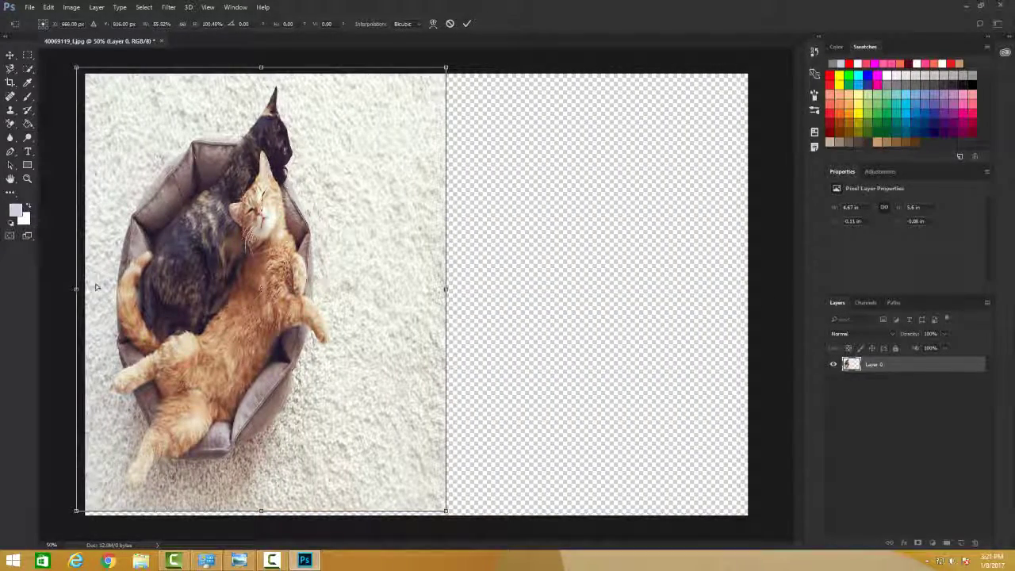
{"action": "left_click_drag", "start_coordinate": [501, 311], "coordinate": [231, 331]}
{"action": "left_click_drag", "start_coordinate": [115, 360], "coordinate": [85, 288]}
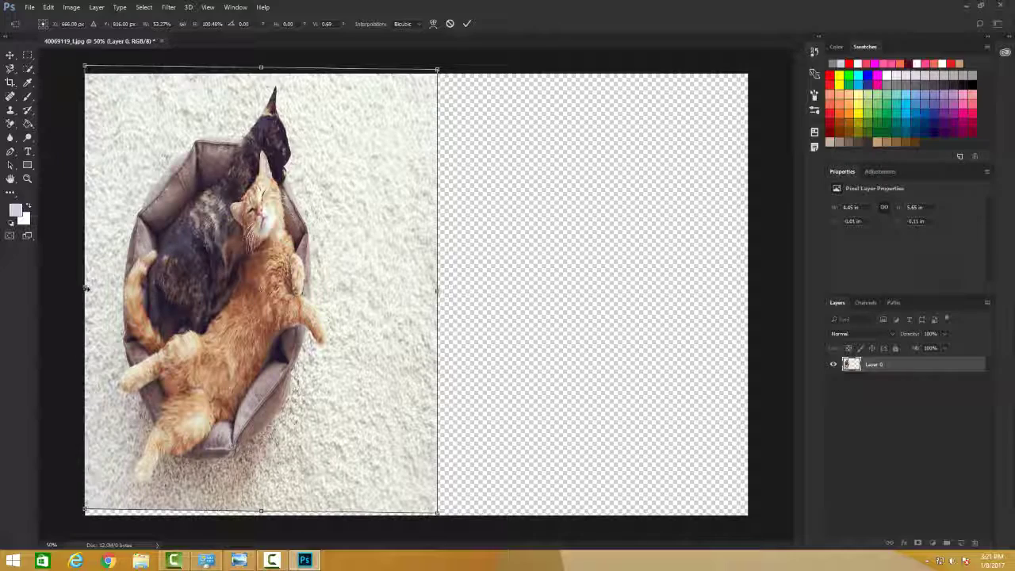
Mirror the cat photo horizontally, stretch it to about 112% width across the whole canvas, and apply the transform.
{"action": "left_click_drag", "start_coordinate": [133, 283], "coordinate": [794, 293]}
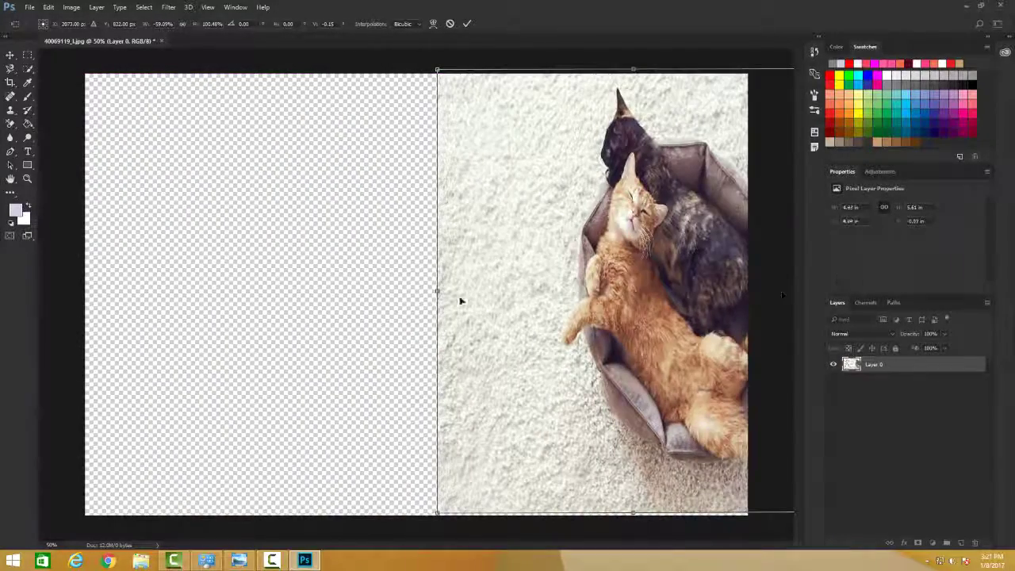
{"action": "left_click_drag", "start_coordinate": [435, 293], "coordinate": [88, 294]}
{"action": "left_click_drag", "start_coordinate": [362, 296], "coordinate": [323, 297]}
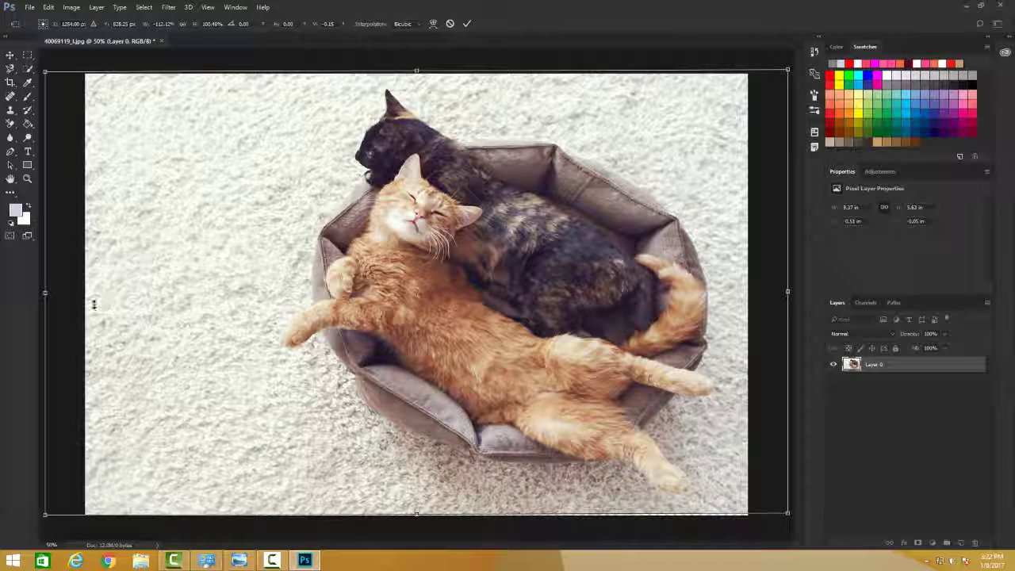
{"action": "key", "text": "Return"}
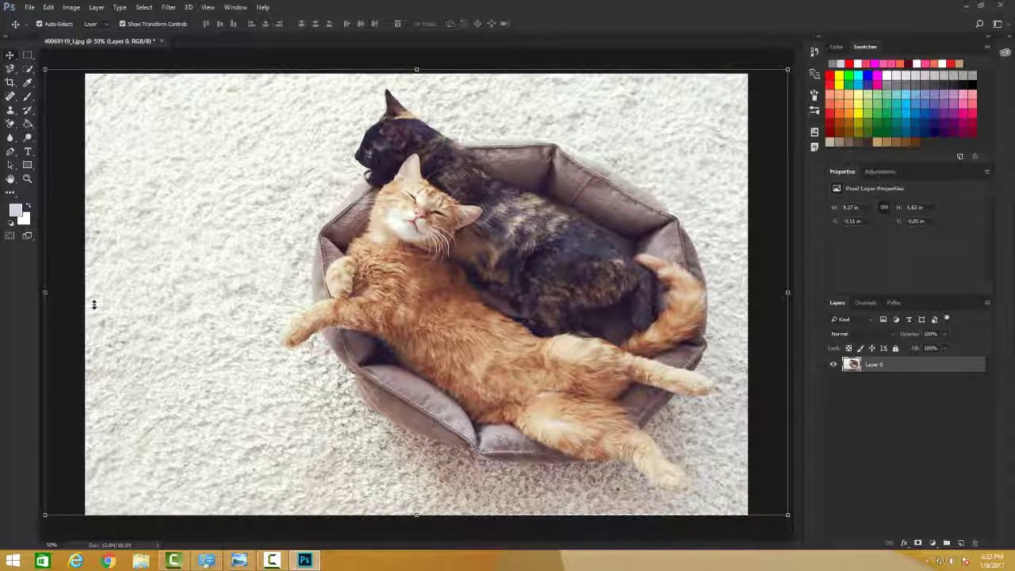
Duplicate Layer 0, then mirror and squeeze the copy to about 47% width over the left half of the canvas.
{"action": "key", "text": "ctrl+j"}
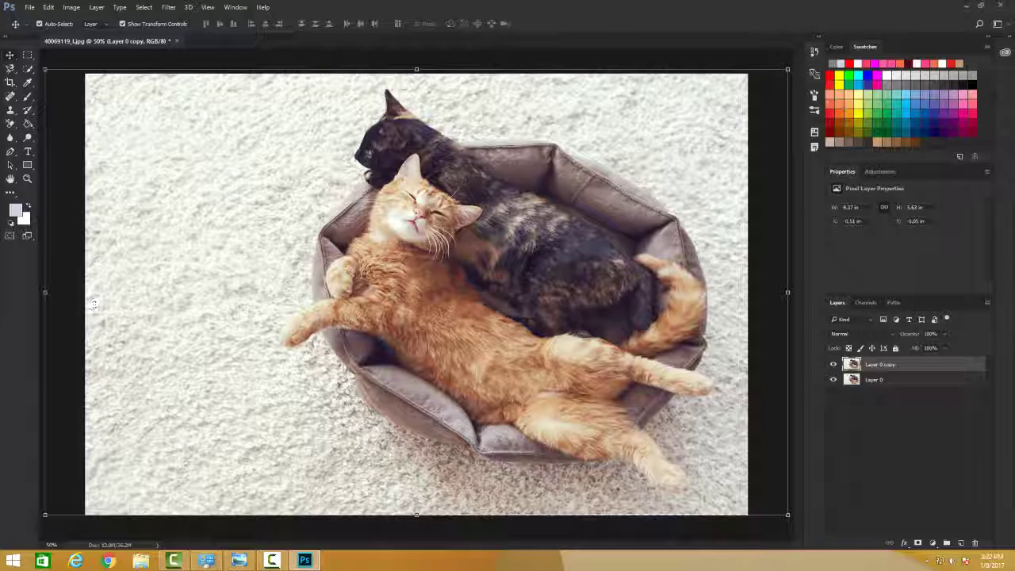
{"action": "left_click_drag", "start_coordinate": [788, 292], "coordinate": [136, 145]}
{"action": "mouse_move", "coordinate": [262, 238]}
{"action": "left_mouse_down"}
{"action": "mouse_move", "coordinate": [262, 182]}
{"action": "mouse_move", "coordinate": [258, 229]}
{"action": "left_mouse_up"}
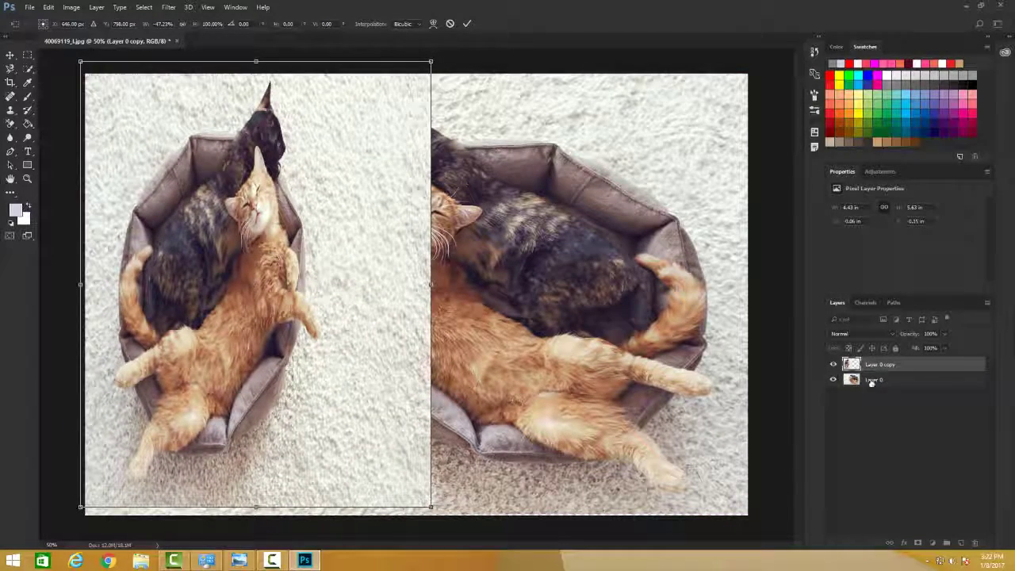
{"action": "left_click_drag", "start_coordinate": [657, 294], "coordinate": [655, 297]}
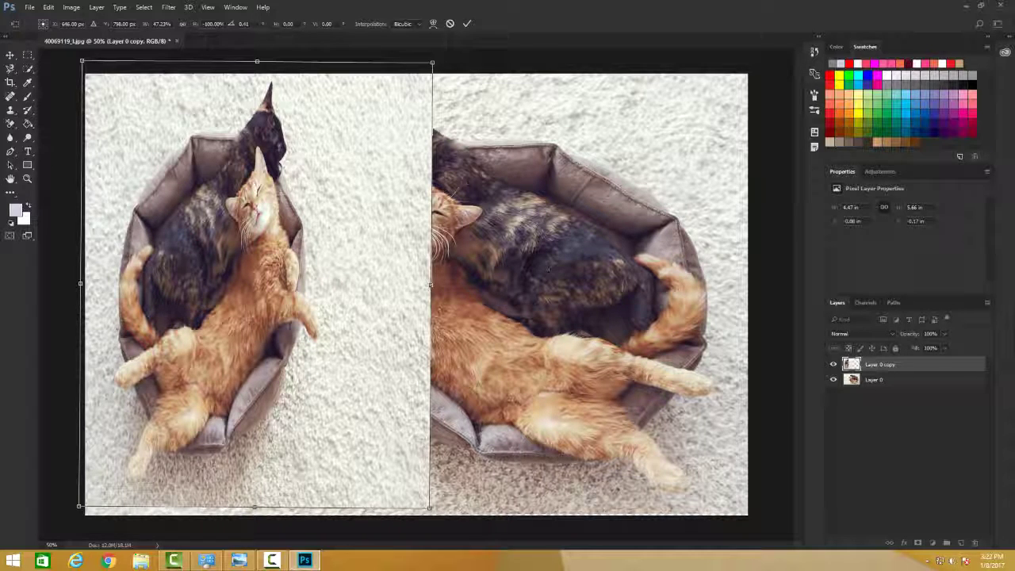
{"action": "key", "text": "ctrl+z"}
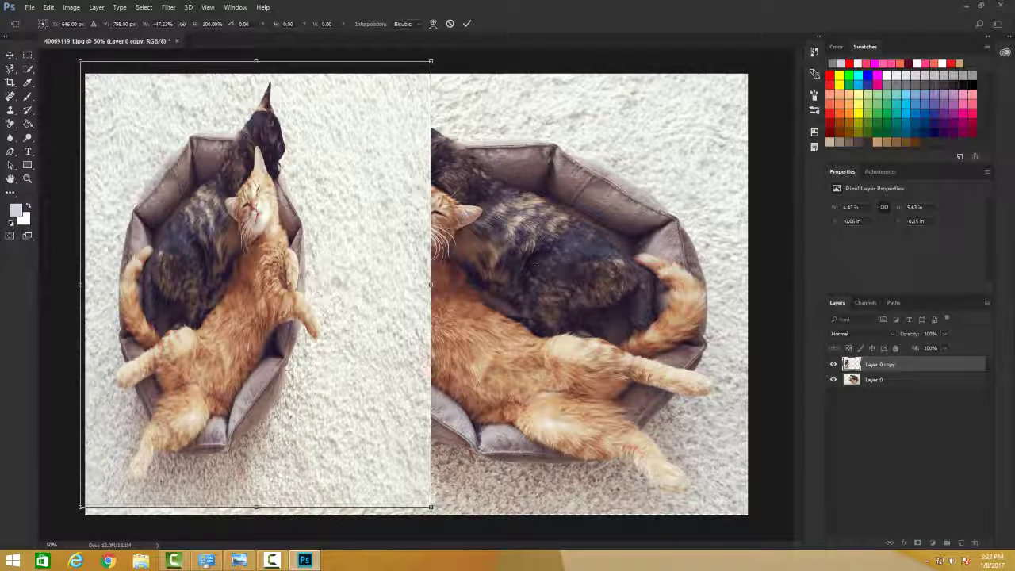
{"action": "left_click", "coordinate": [467, 24]}
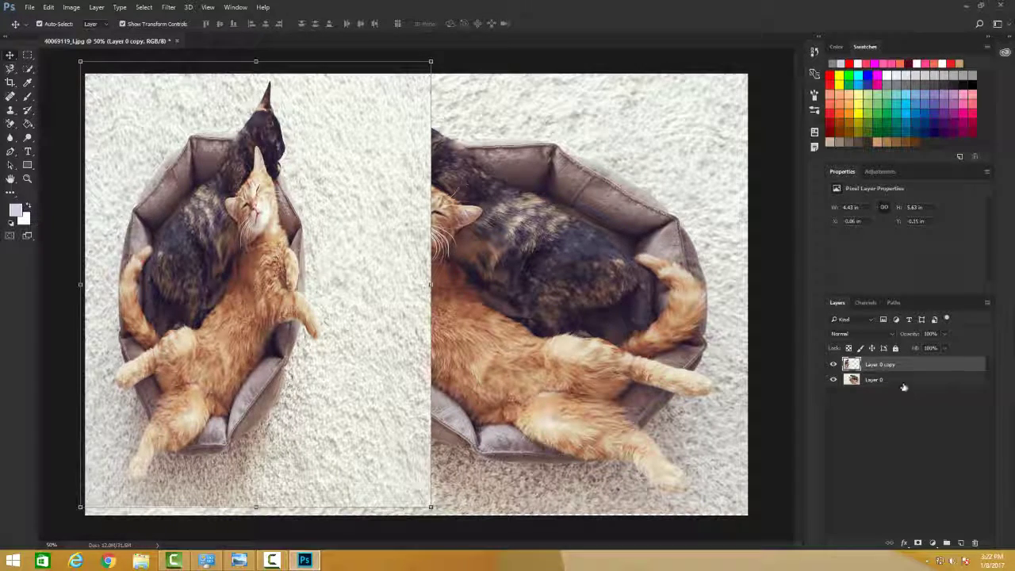
Move the full-width cat photo on Layer 0 slightly left beneath the squeezed copy.
{"action": "left_click", "coordinate": [882, 382]}
{"action": "left_click_drag", "start_coordinate": [680, 371], "coordinate": [807, 374]}
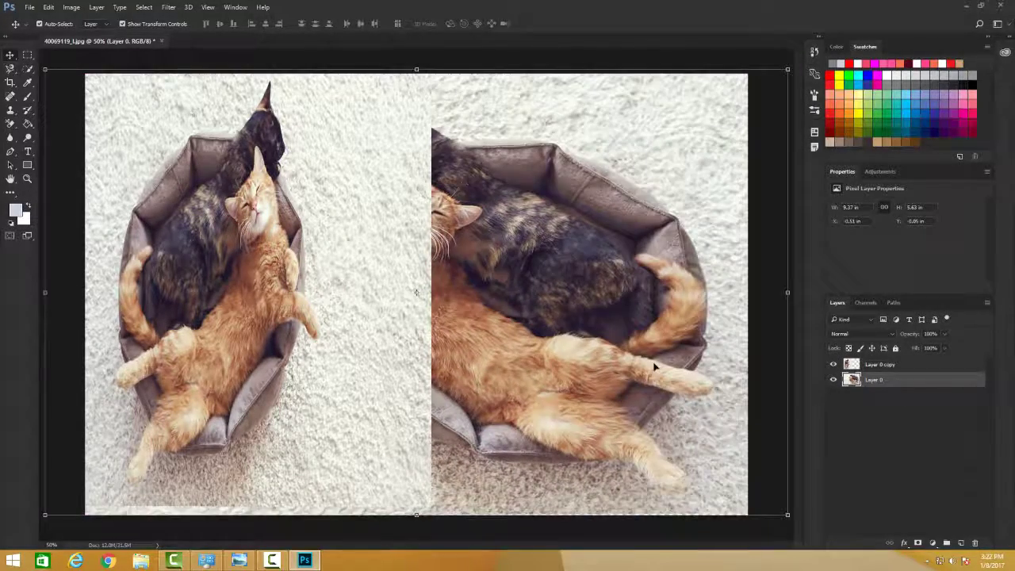
{"action": "mouse_move", "coordinate": [607, 359]}
{"action": "left_mouse_down"}
{"action": "mouse_move", "coordinate": [622, 358]}
{"action": "mouse_move", "coordinate": [607, 358]}
{"action": "left_mouse_up"}
Hide the transform controls and erase the right edge of Layer 0 copy with the Eraser tool to uncover the cats beneath.
{"action": "left_click", "coordinate": [882, 365]}
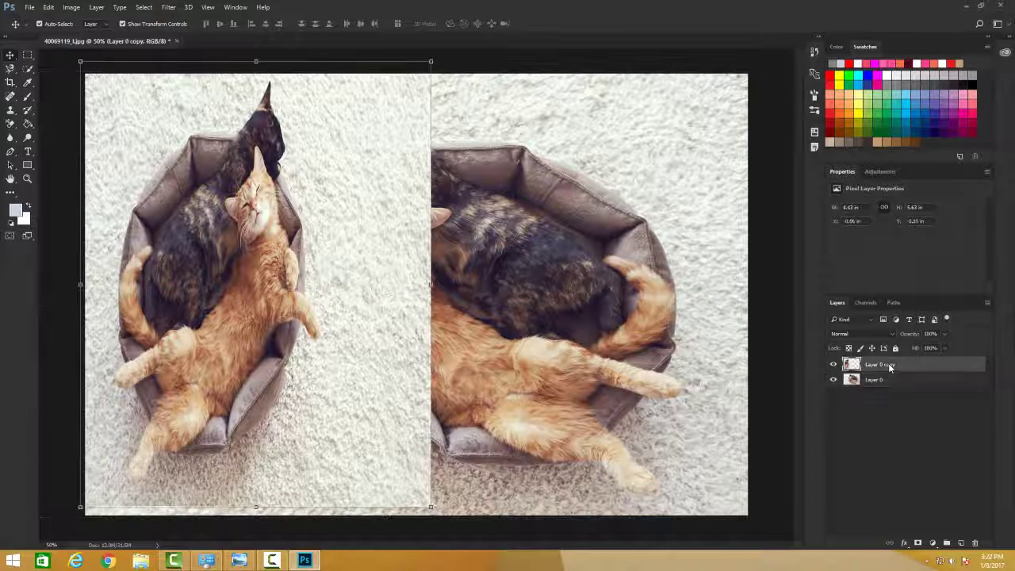
{"action": "left_click", "coordinate": [124, 24]}
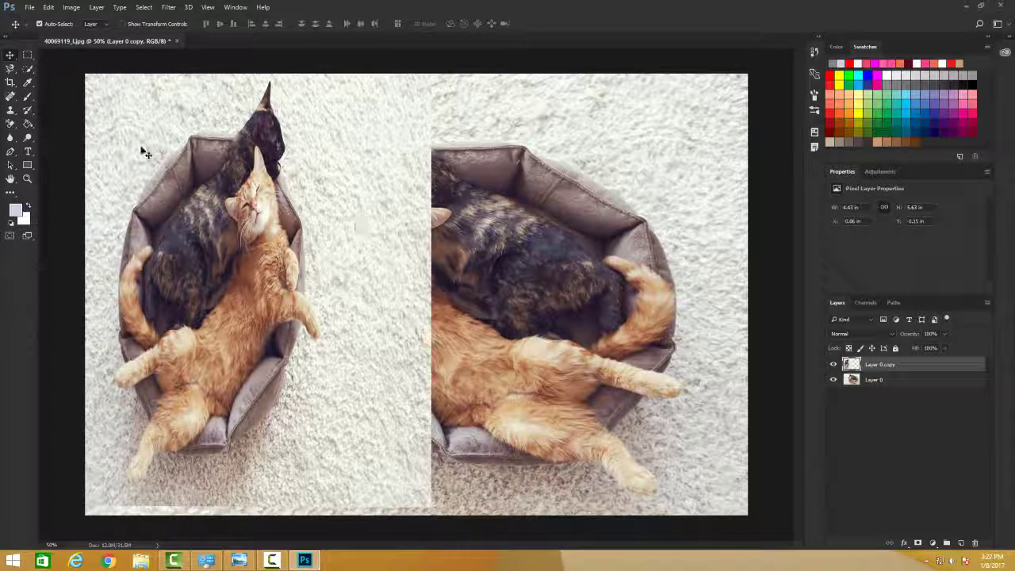
{"action": "key", "text": "e"}
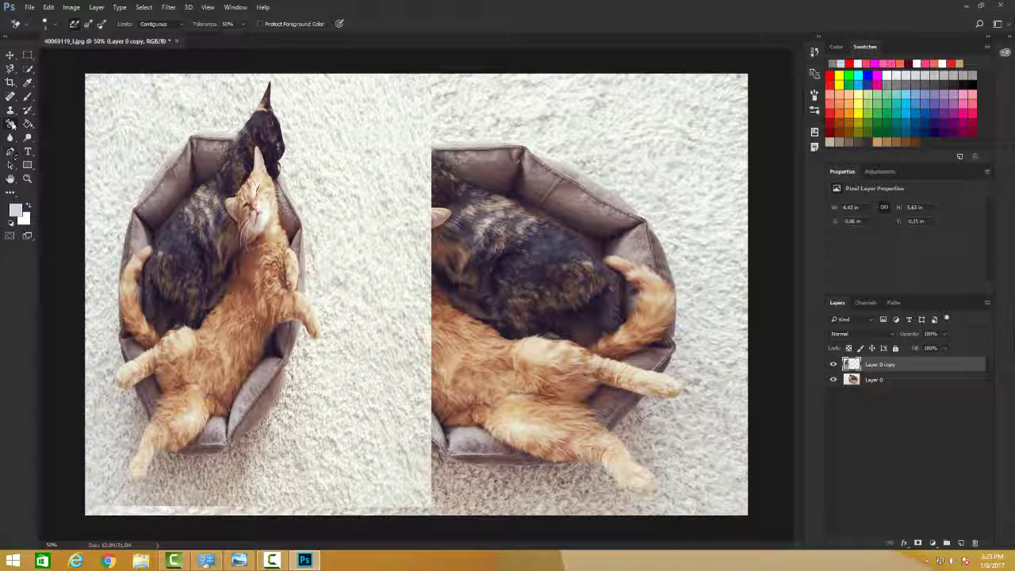
{"action": "right_click", "coordinate": [11, 125]}
{"action": "left_click", "coordinate": [55, 120]}
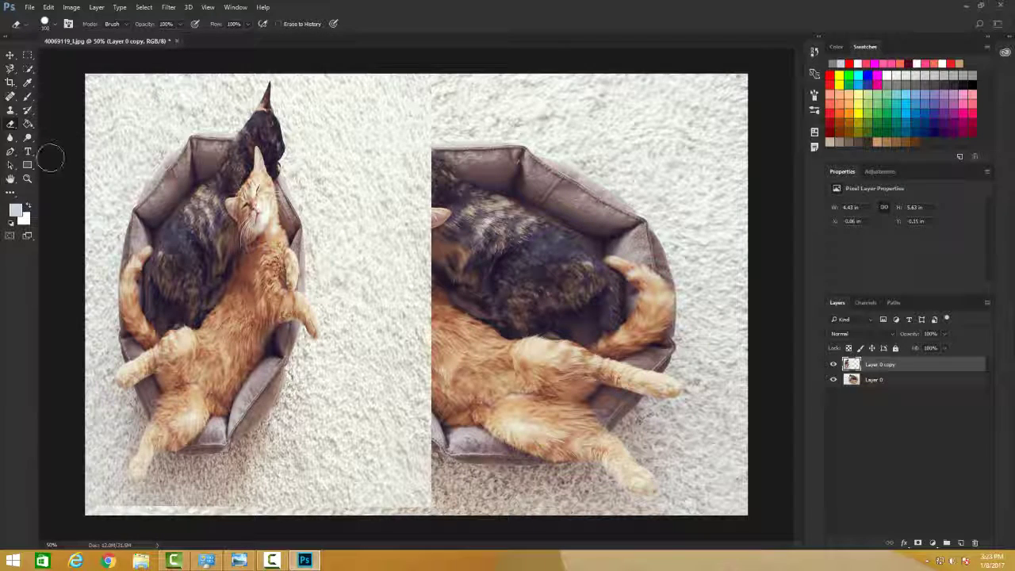
{"action": "mouse_move", "coordinate": [426, 131]}
{"action": "left_mouse_down"}
{"action": "mouse_move", "coordinate": [401, 238]}
{"action": "mouse_move", "coordinate": [372, 159]}
{"action": "mouse_move", "coordinate": [354, 213]}
{"action": "mouse_move", "coordinate": [371, 119]}
{"action": "mouse_move", "coordinate": [373, 189]}
{"action": "mouse_move", "coordinate": [364, 187]}
{"action": "mouse_move", "coordinate": [401, 333]}
{"action": "mouse_move", "coordinate": [337, 230]}
{"action": "mouse_move", "coordinate": [349, 107]}
{"action": "mouse_move", "coordinate": [386, 384]}
{"action": "mouse_move", "coordinate": [416, 484]}
{"action": "mouse_move", "coordinate": [442, 338]}
{"action": "mouse_move", "coordinate": [359, 432]}
{"action": "mouse_move", "coordinate": [349, 361]}
{"action": "mouse_move", "coordinate": [359, 337]}
{"action": "left_mouse_up"}
Move Layer 0 right by about 0.9 in and slightly down, so the large cat bed clears the narrow one.
{"action": "left_click", "coordinate": [907, 382]}
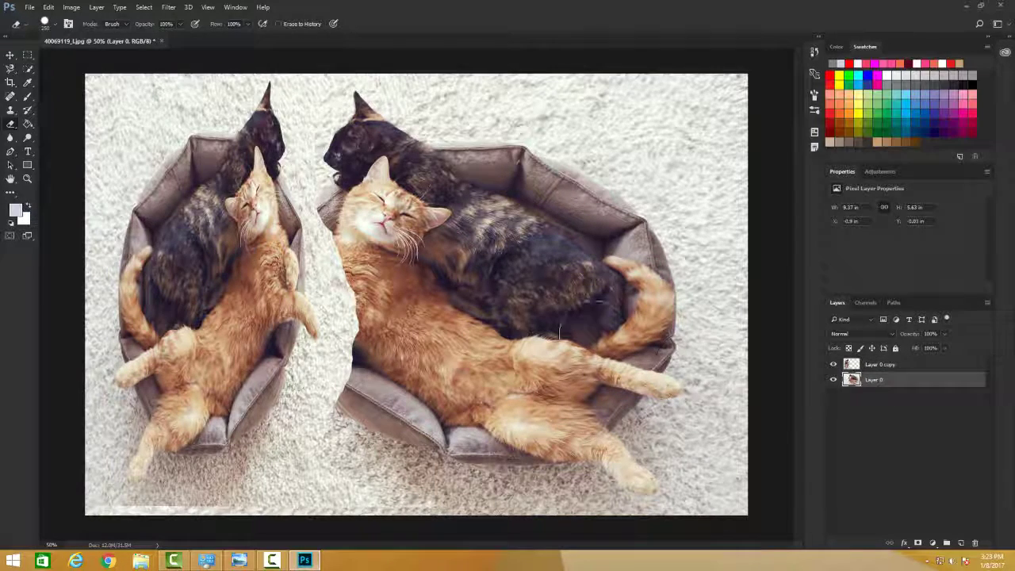
{"action": "left_click", "coordinate": [14, 58]}
{"action": "left_click_drag", "start_coordinate": [514, 185], "coordinate": [585, 192]}
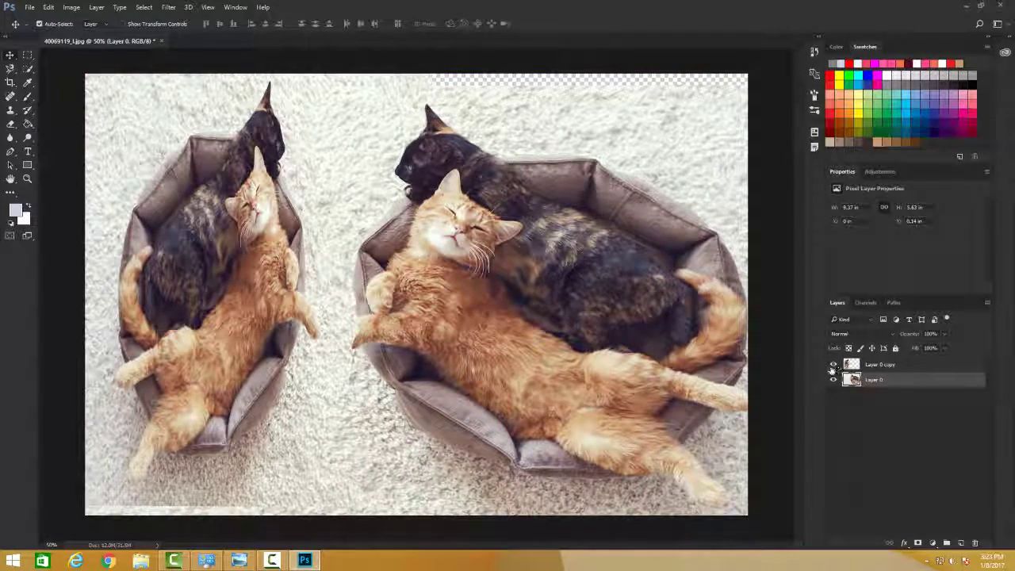
Erase the carpet on Layer 0 copy between the two cat beds and down to the photo's lower edge.
{"action": "left_click", "coordinate": [912, 366]}
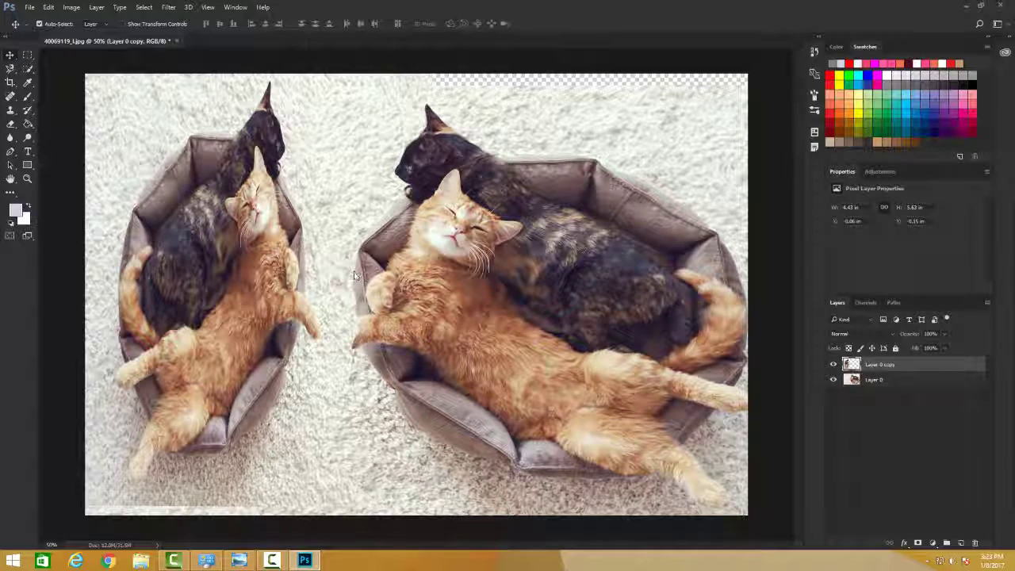
{"action": "key", "text": "e"}
{"action": "mouse_move", "coordinate": [344, 281]}
{"action": "left_mouse_down"}
{"action": "mouse_move", "coordinate": [369, 331]}
{"action": "mouse_move", "coordinate": [310, 405]}
{"action": "mouse_move", "coordinate": [317, 357]}
{"action": "mouse_move", "coordinate": [352, 353]}
{"action": "mouse_move", "coordinate": [370, 317]}
{"action": "left_mouse_up"}
{"action": "mouse_move", "coordinate": [328, 437]}
{"action": "left_mouse_down"}
{"action": "mouse_move", "coordinate": [295, 495]}
{"action": "mouse_move", "coordinate": [274, 454]}
{"action": "mouse_move", "coordinate": [238, 484]}
{"action": "mouse_move", "coordinate": [300, 449]}
{"action": "mouse_move", "coordinate": [309, 422]}
{"action": "left_mouse_up"}
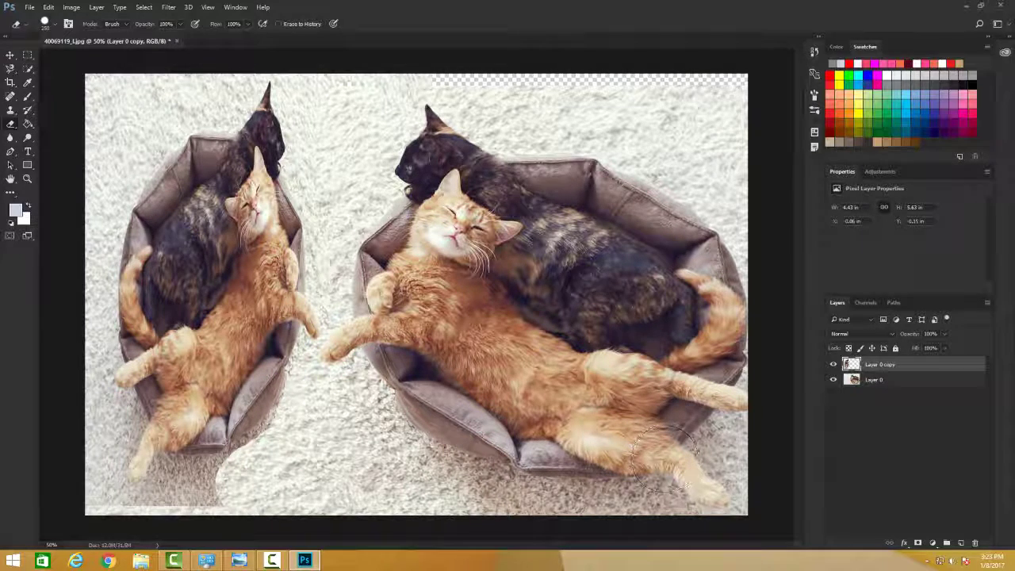
Move Layer 0 about 0.47 in further right and slightly up, away from the narrow cat bed.
{"action": "left_click", "coordinate": [873, 381]}
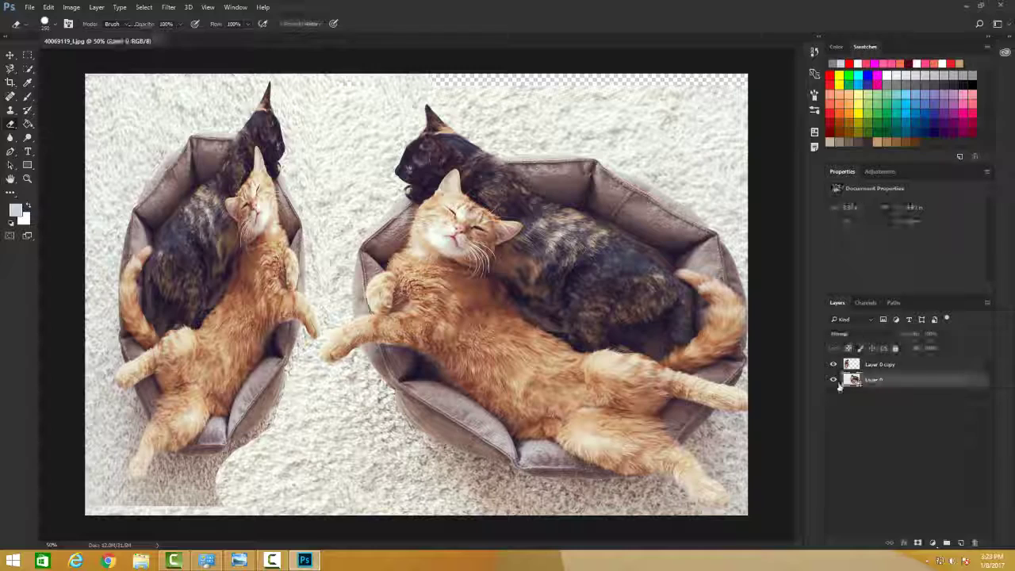
{"action": "key", "text": "v"}
{"action": "left_click_drag", "start_coordinate": [634, 365], "coordinate": [675, 356]}
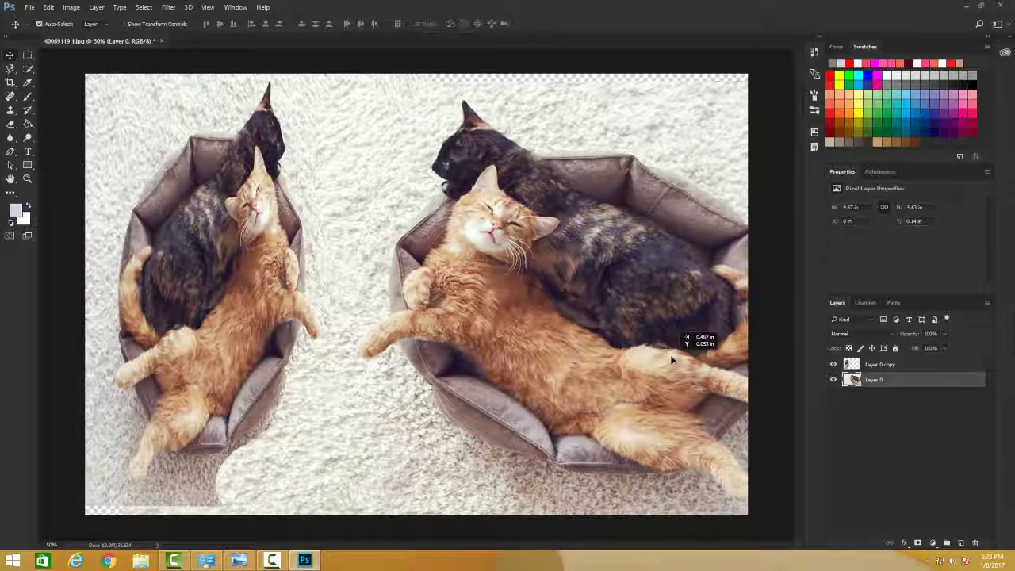
Erase more of Layer 0 copy's carpet along the lower right side of the narrow cat bed.
{"action": "left_click", "coordinate": [877, 367]}
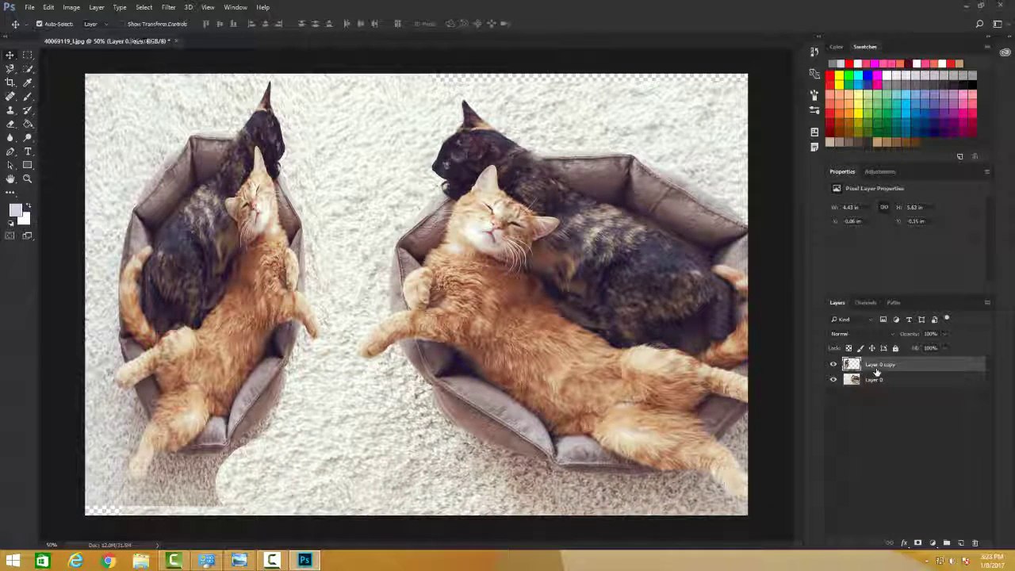
{"action": "key", "text": "e"}
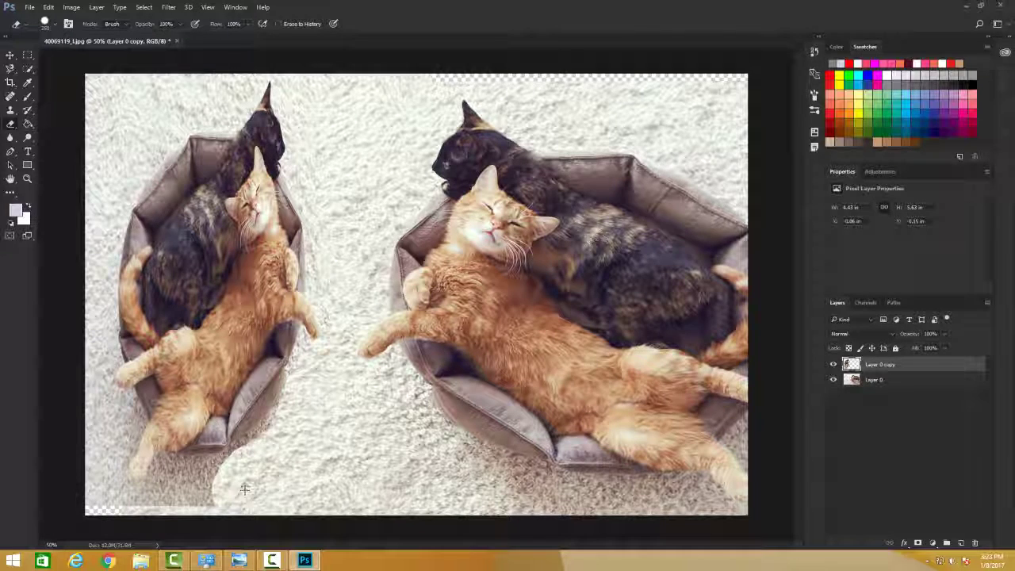
{"action": "mouse_move", "coordinate": [255, 466]}
{"action": "left_mouse_down"}
{"action": "mouse_move", "coordinate": [265, 428]}
{"action": "mouse_move", "coordinate": [288, 436]}
{"action": "mouse_move", "coordinate": [311, 405]}
{"action": "left_mouse_up"}
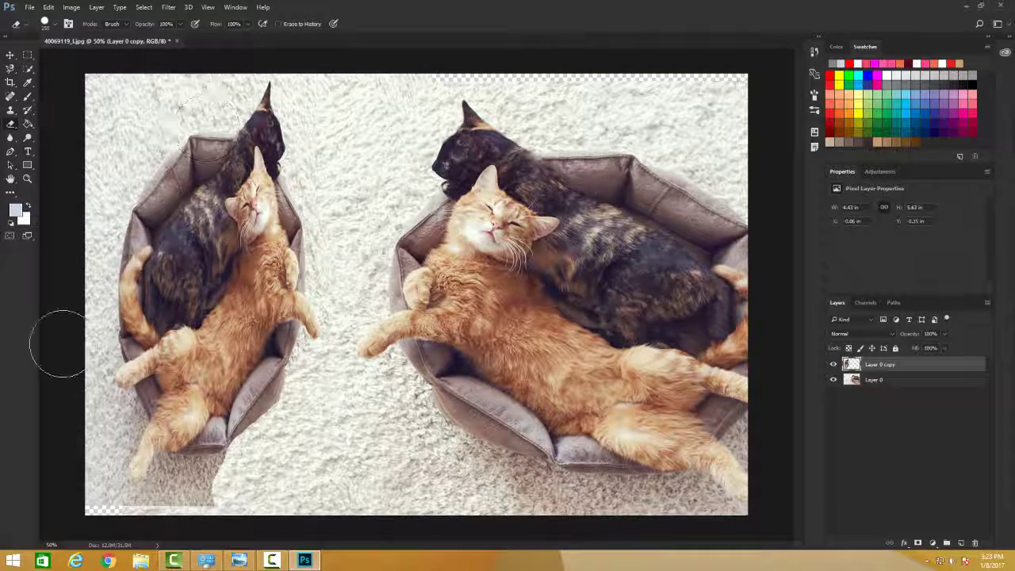
Try to erase the carpet below the narrow cat bed on Layer 0 copy.
{"action": "left_click", "coordinate": [199, 486]}
{"action": "mouse_move", "coordinate": [190, 481]}
{"action": "left_mouse_down"}
{"action": "mouse_move", "coordinate": [141, 512]}
{"action": "mouse_move", "coordinate": [106, 481]}
{"action": "mouse_move", "coordinate": [111, 445]}
{"action": "left_mouse_up"}
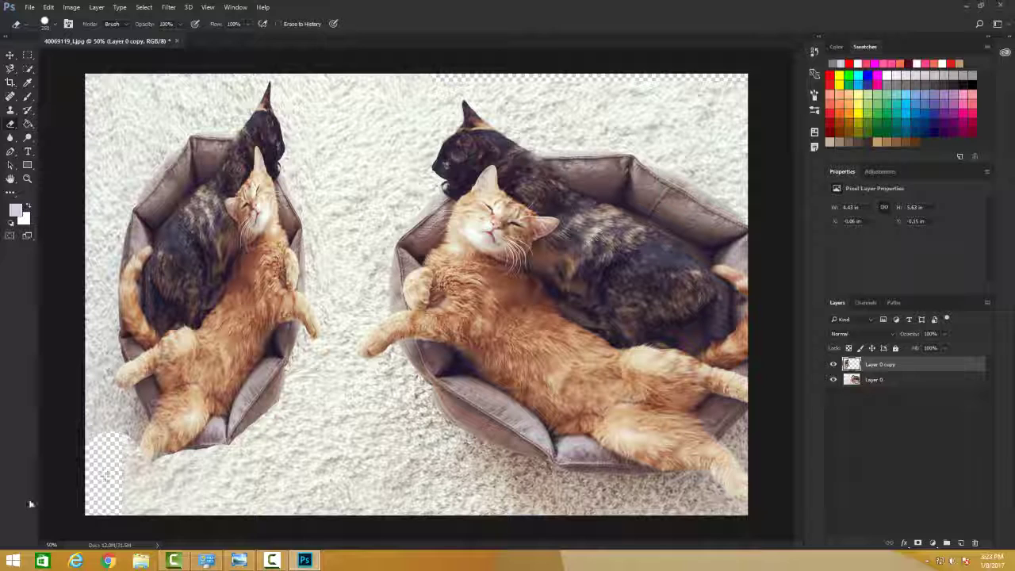
{"action": "key", "text": "ctrl+z"}
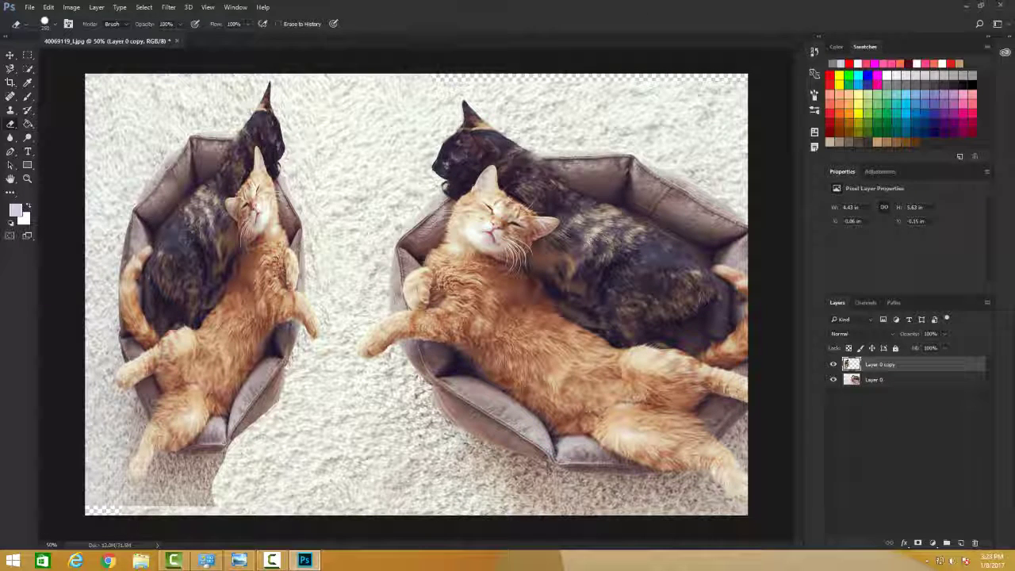
Move Layer 0 slightly up and left, and shift the narrow cat bed on Layer 0 copy left and up.
{"action": "left_click", "coordinate": [9, 54]}
{"action": "left_click_drag", "start_coordinate": [466, 251], "coordinate": [457, 232]}
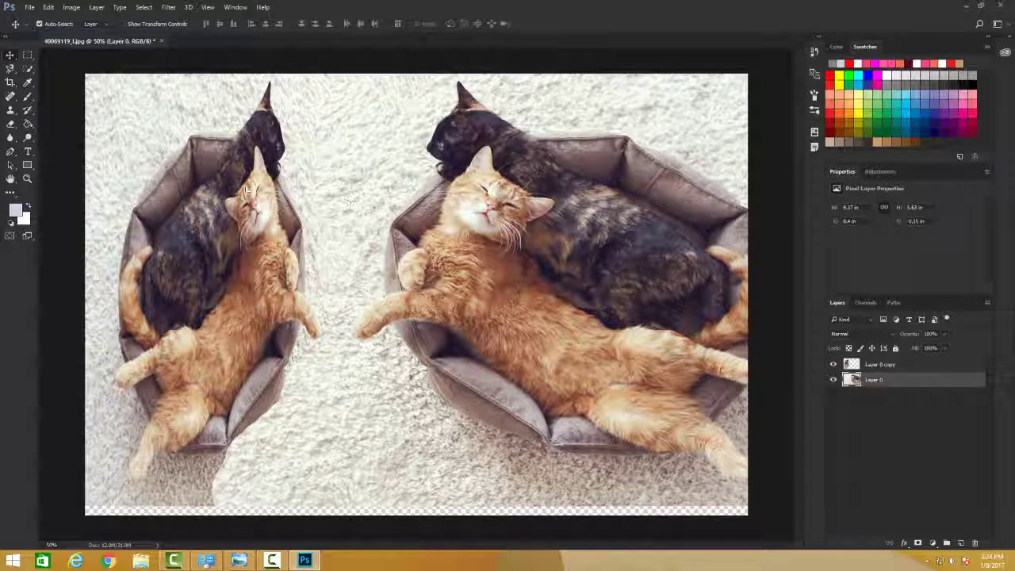
{"action": "left_click", "coordinate": [881, 364]}
{"action": "left_click_drag", "start_coordinate": [178, 226], "coordinate": [159, 237]}
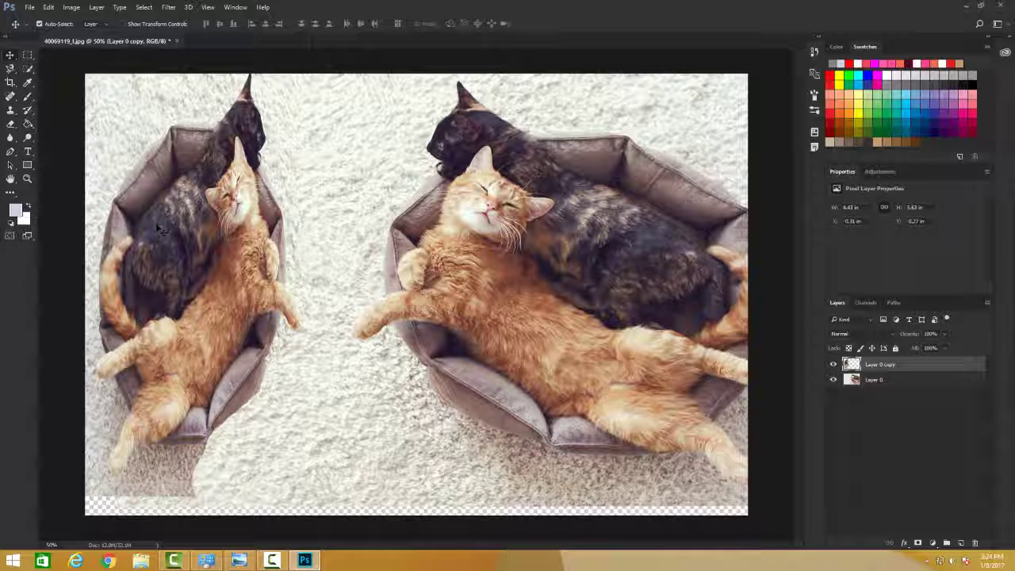
Show the transform controls around Layer 0 copy.
{"action": "left_click", "coordinate": [122, 24]}
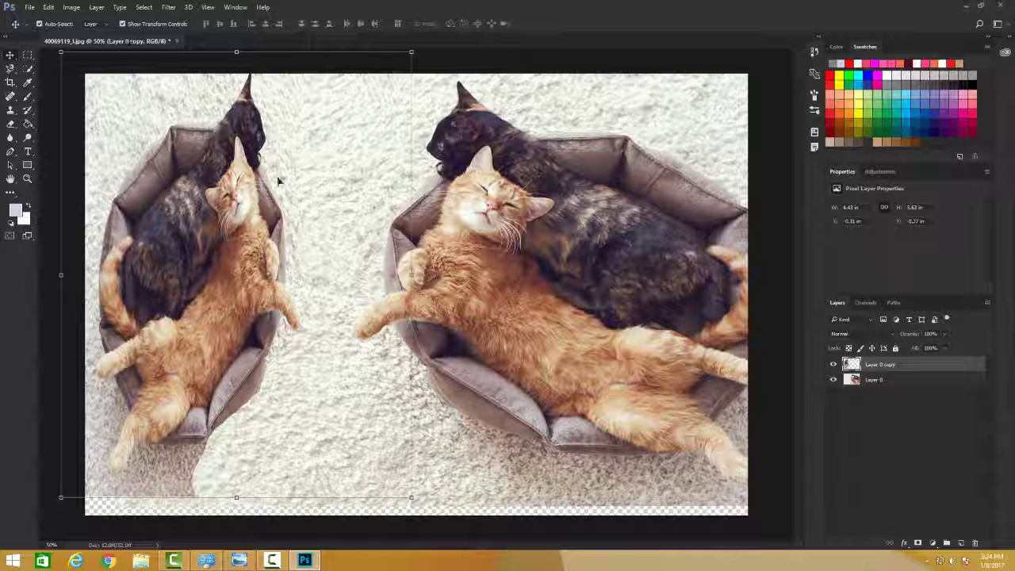